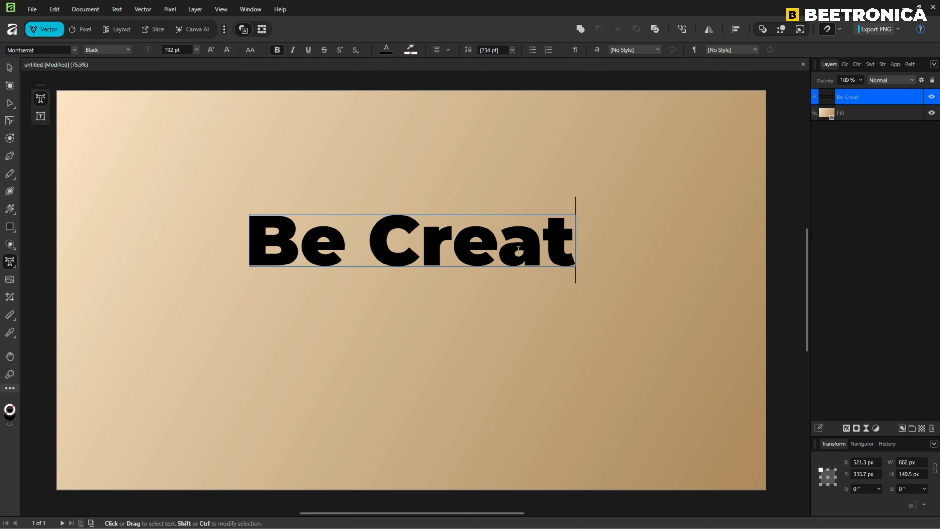
Step: Finish editing the 'Be Creative' text and reduce its font size to 128 pt
key(Escape)
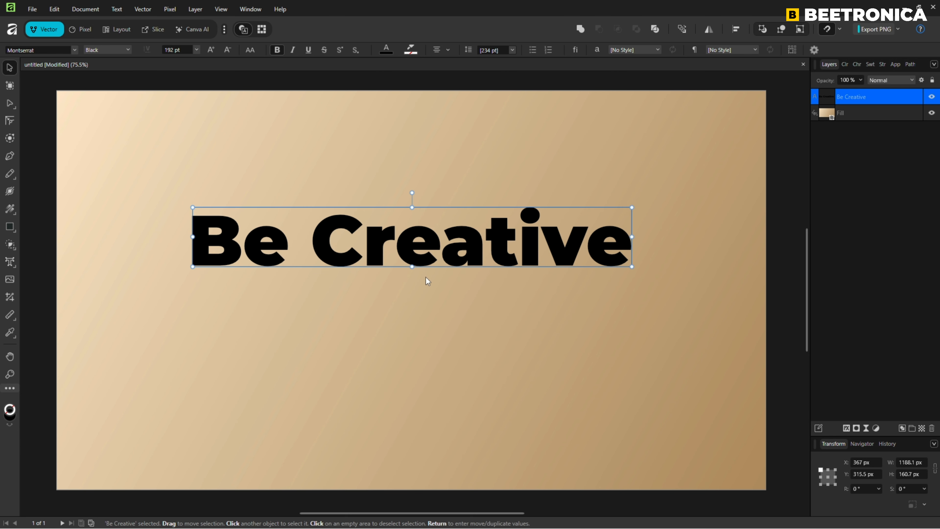
key(ctrl+shift+comma)
key(ctrl+shift+comma)
key(ctrl+shift+comma)
key(ctrl+shift+comma)
key(ctrl+shift+comma)
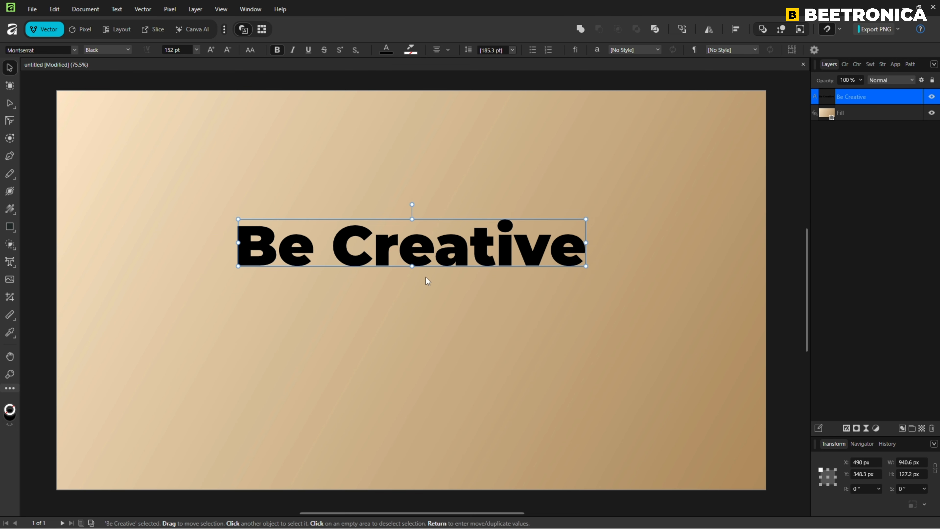
key(ctrl+shift+comma)
key(ctrl+shift+comma)
key(ctrl+shift+comma)
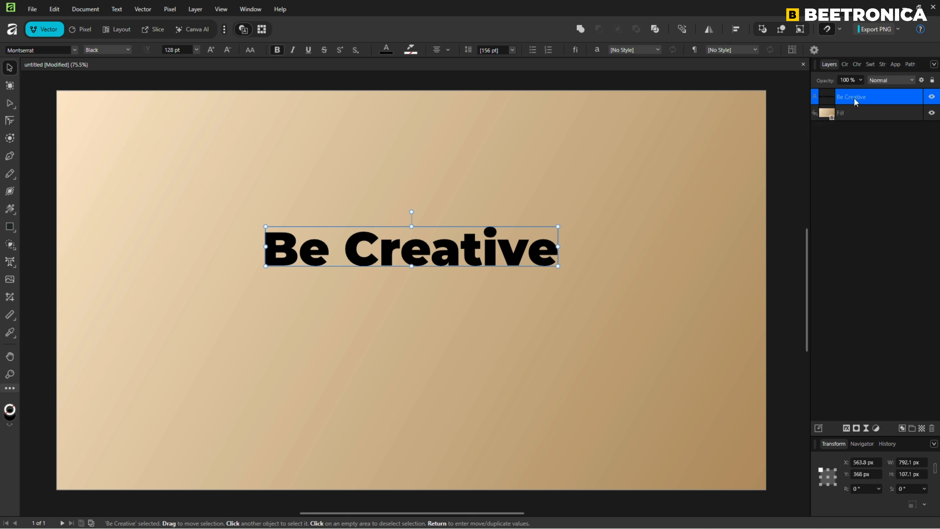
Step: Duplicate the 'Be Creative' text layer
right_click(872, 97)
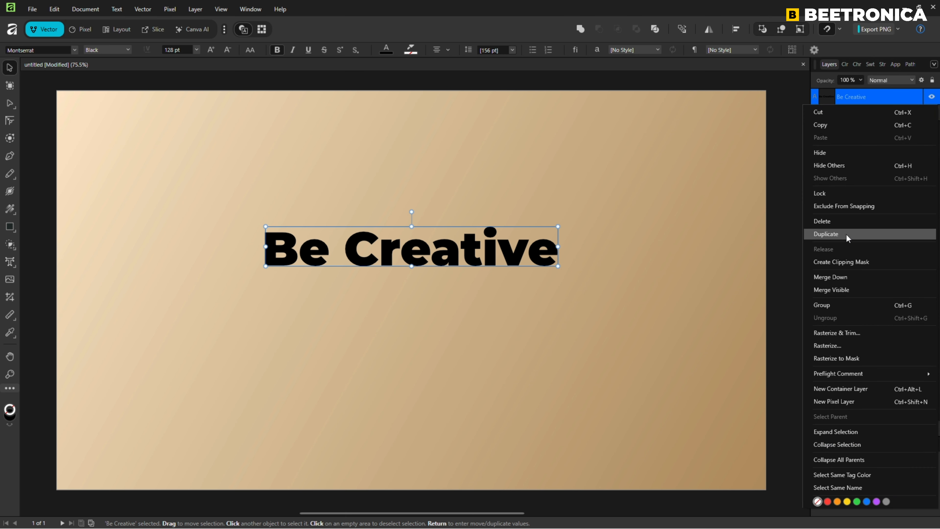
click(701, 226)
click(552, 251)
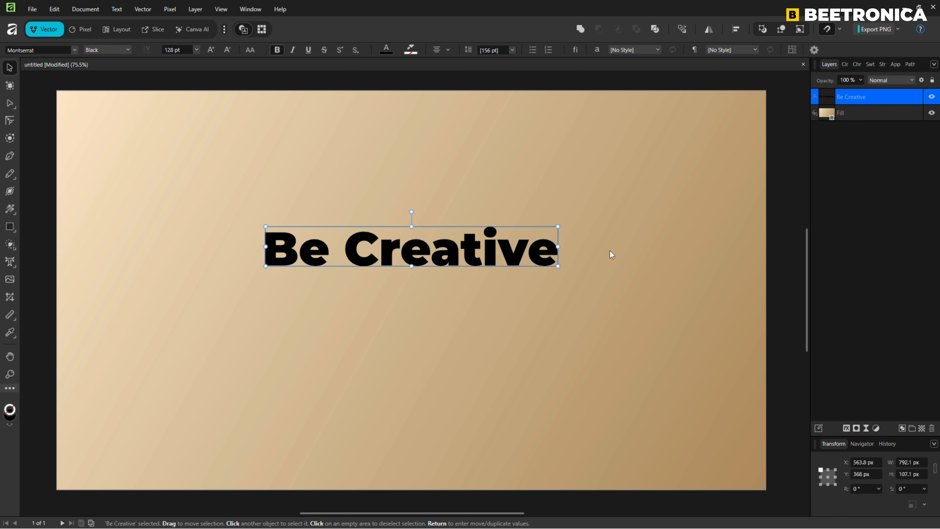
key(ctrl+j)
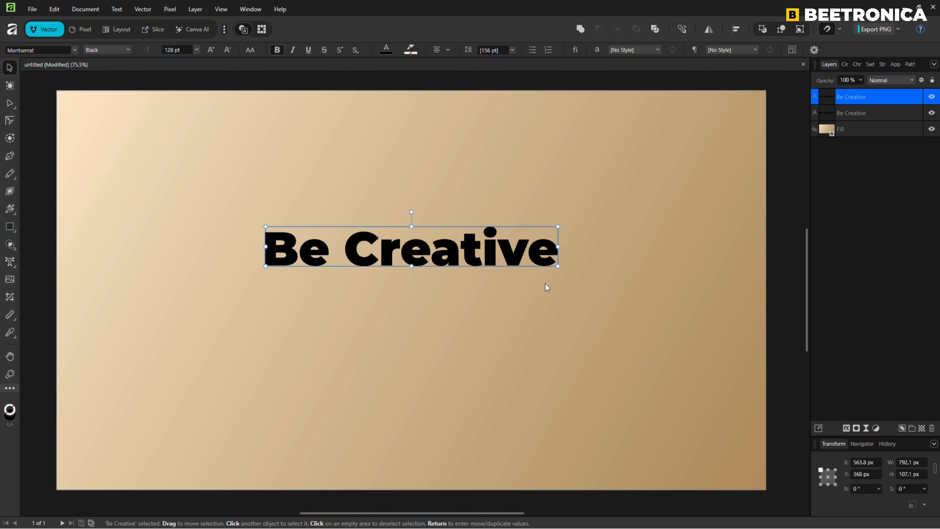
Step: Change the top text copy's fill colour to white and hide that layer
double_click(10, 411)
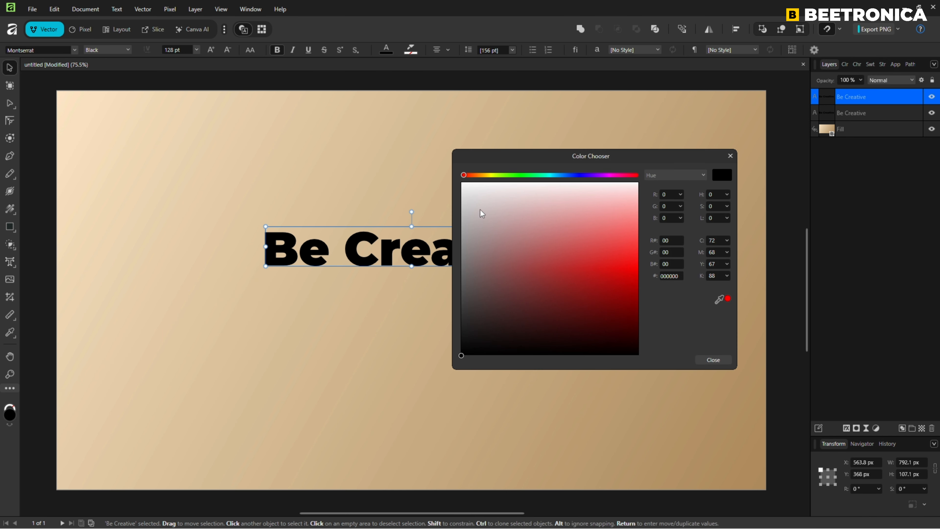
drag(480, 209, 460, 181)
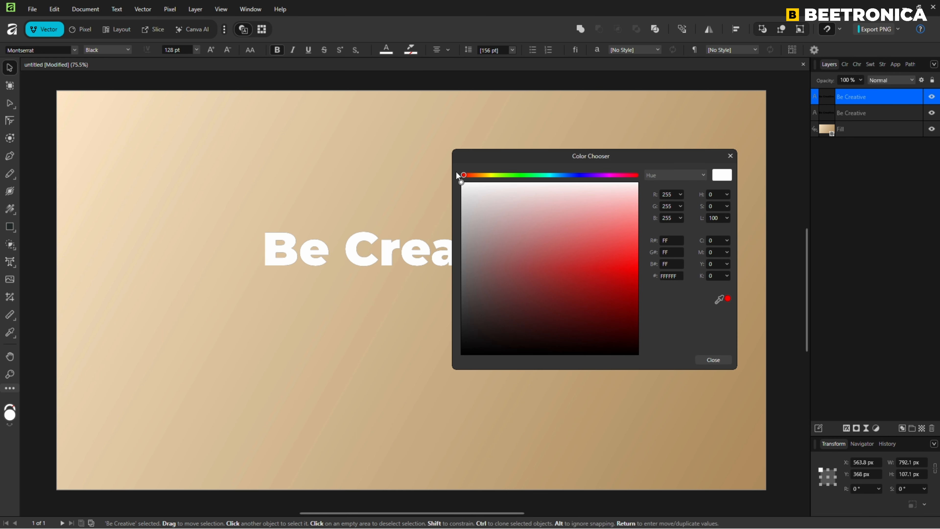
click(712, 360)
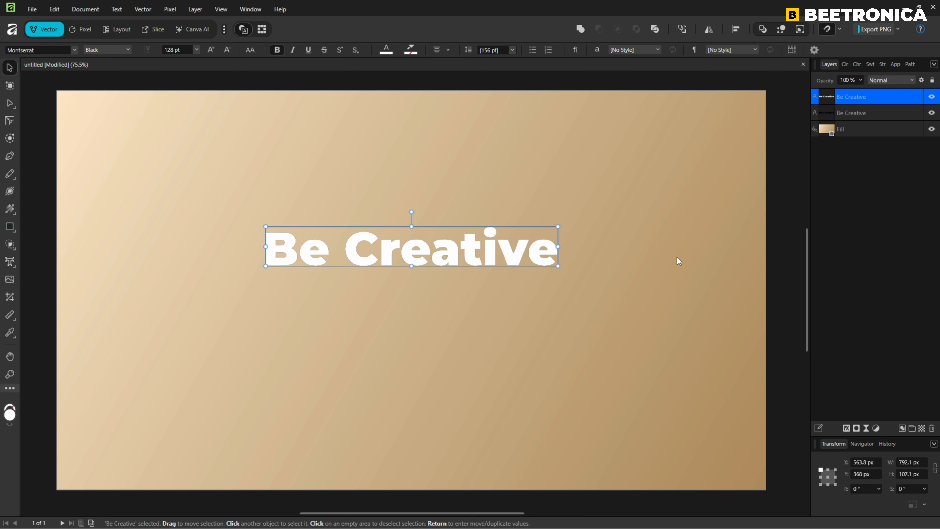
click(931, 97)
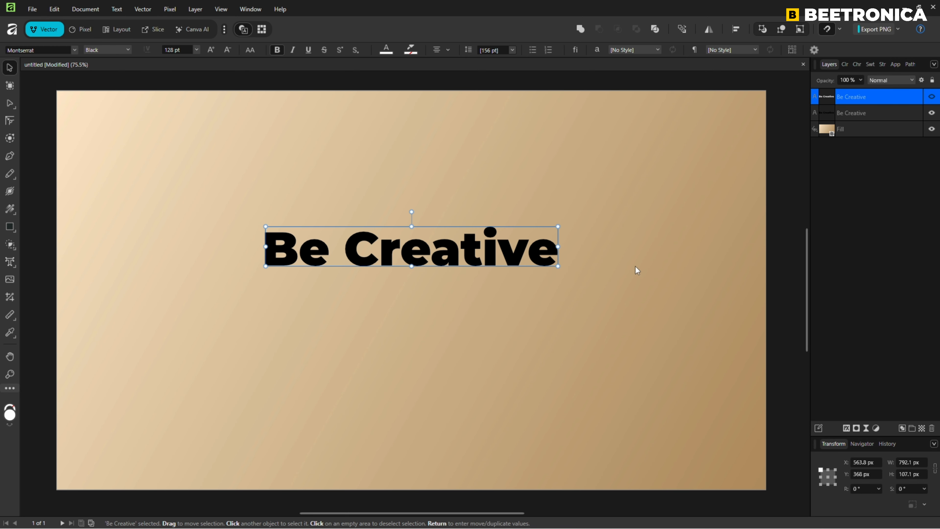
Step: Open Move/Duplicate for the lower black text with 1 px horizontal and vertical offsets and Duplicate enabled
click(872, 114)
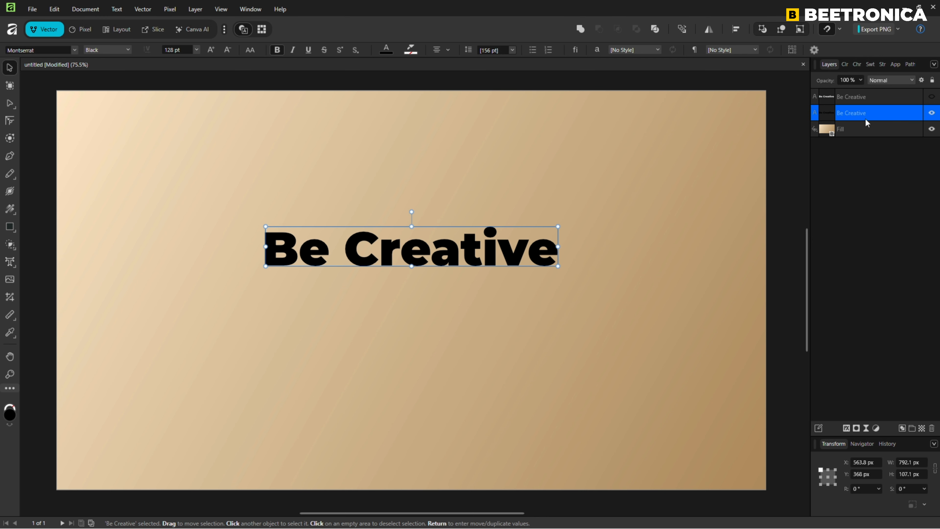
key(Return)
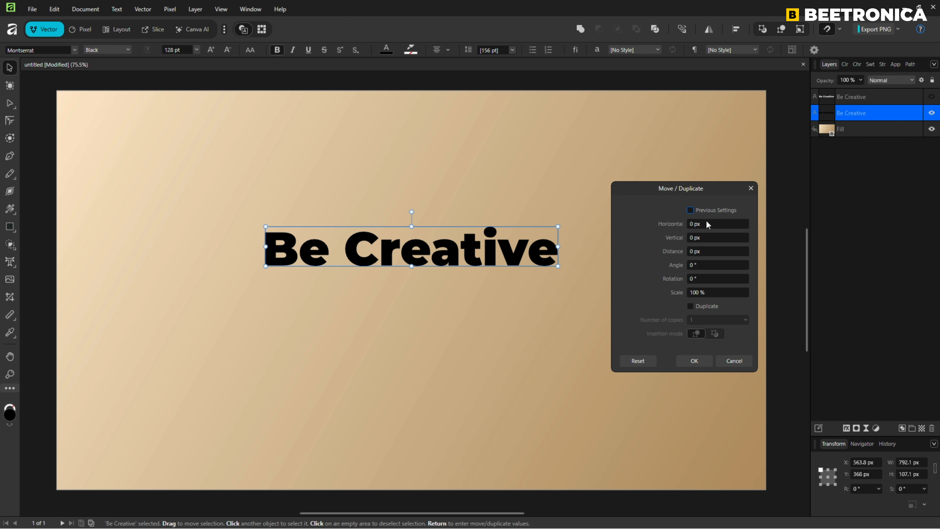
click(672, 227)
text(1)
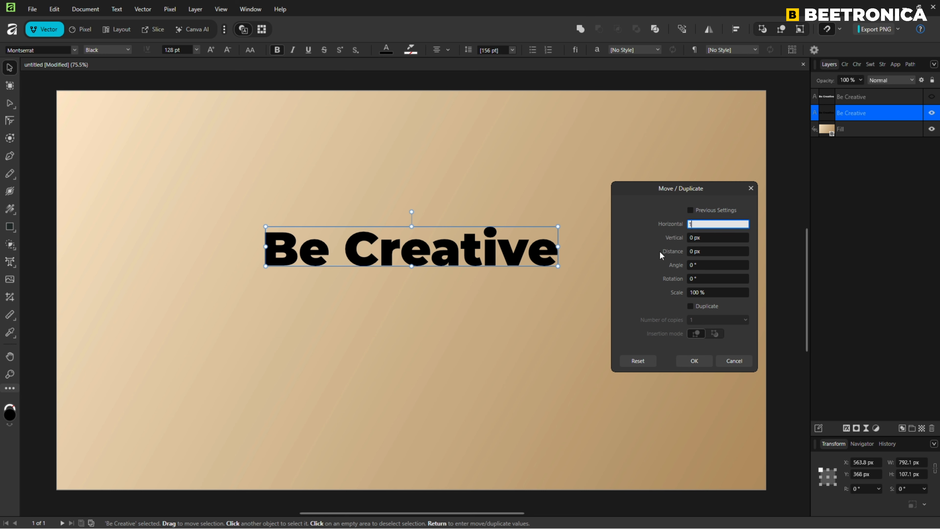
key(Tab)
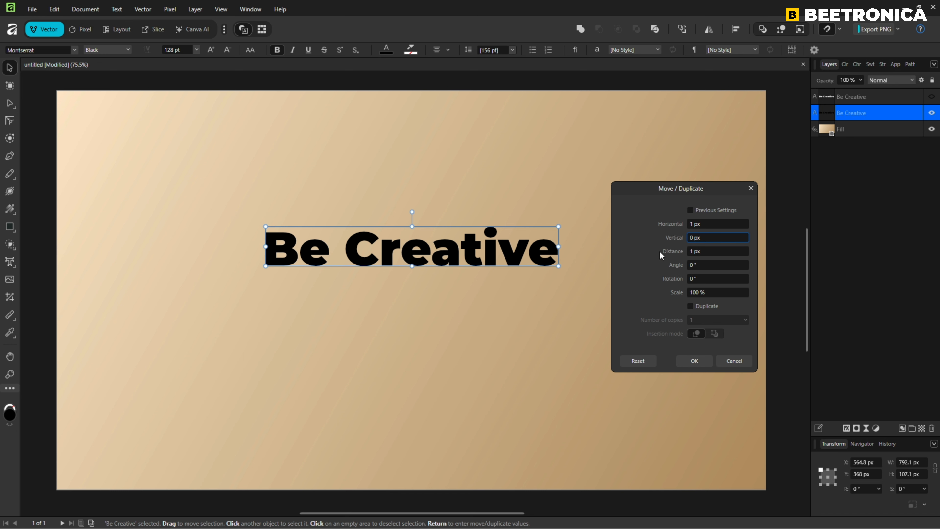
text(1)
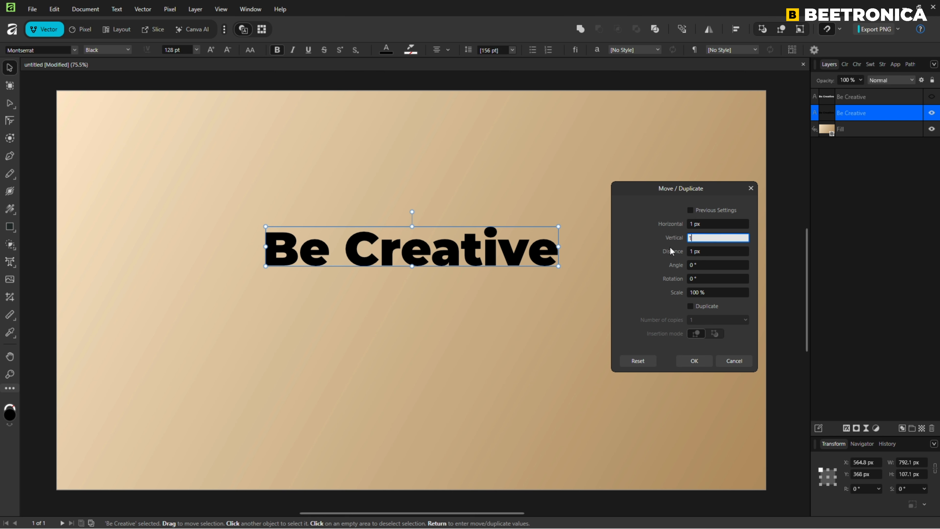
key(Tab)
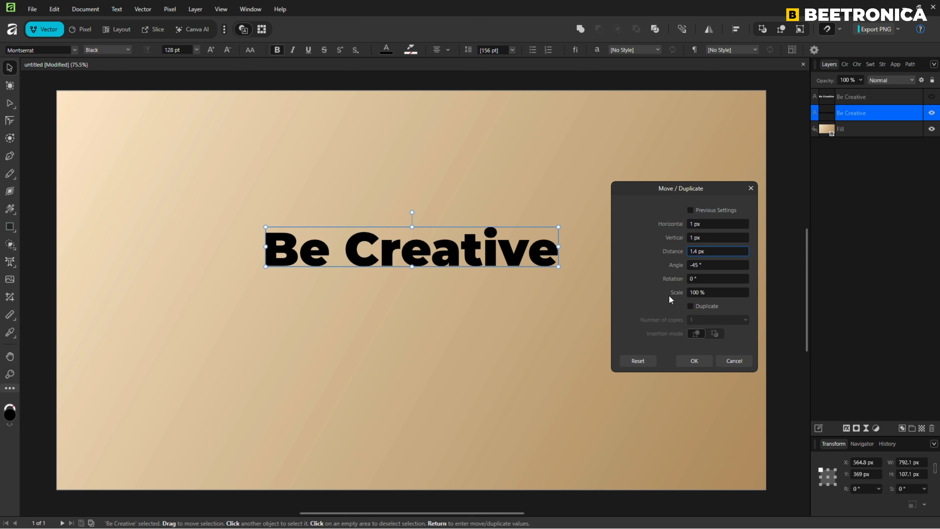
click(691, 306)
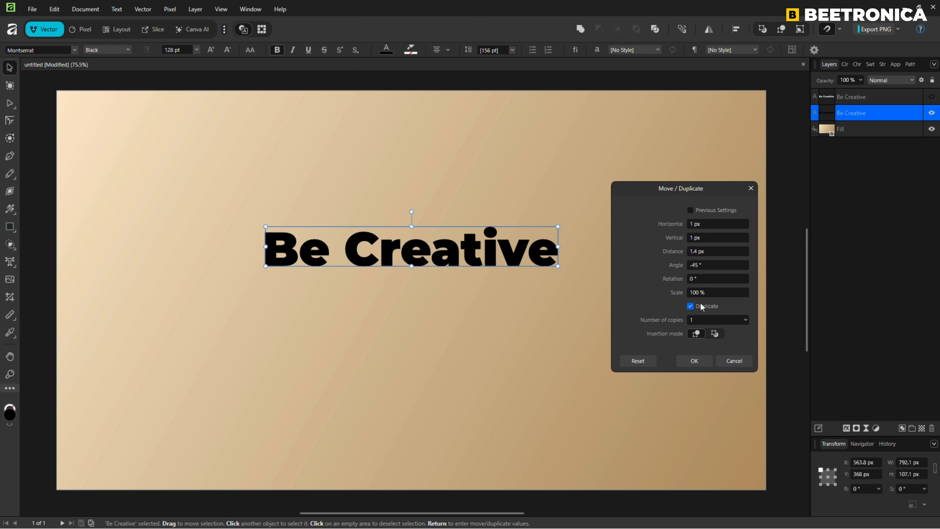
Step: Set the number of copies to 200
click(707, 320)
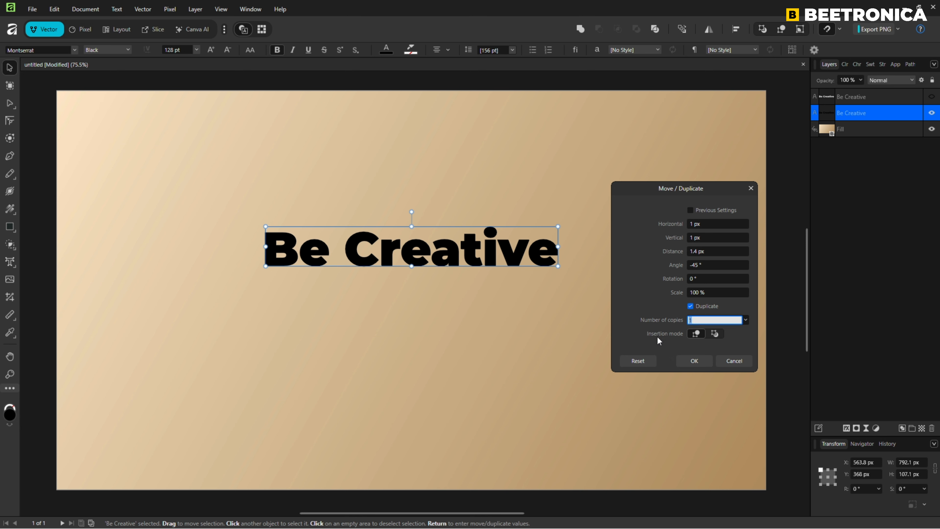
text(200)
key(Tab)
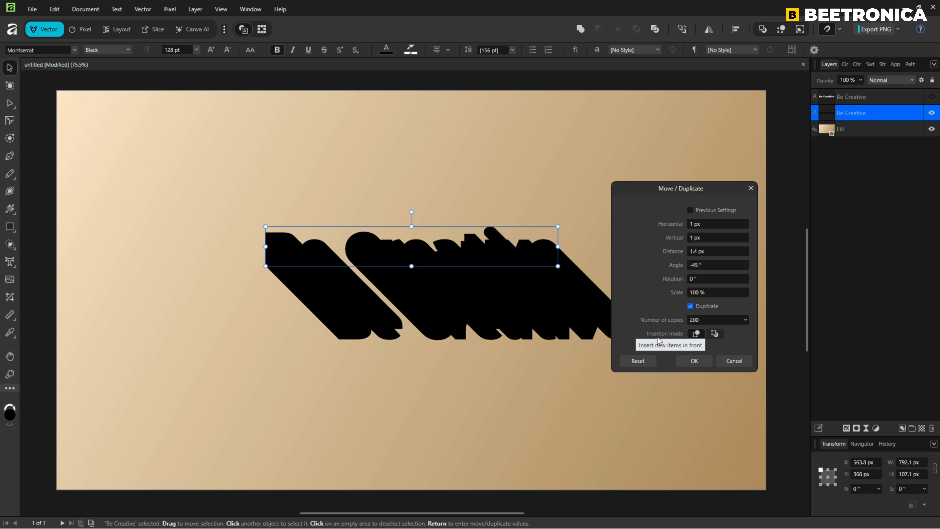
Step: Set the number of copies to 800 and apply the Move/Duplicate
click(680, 321)
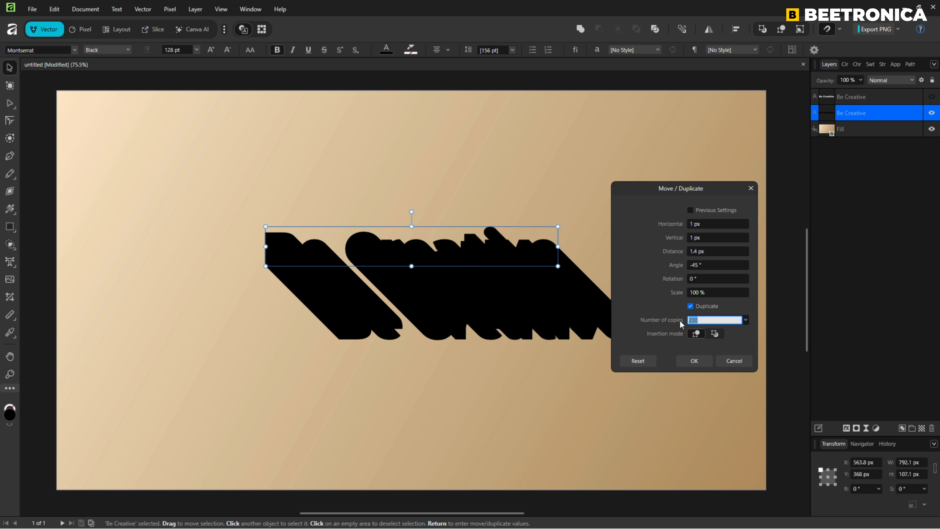
text(800)
key(Tab)
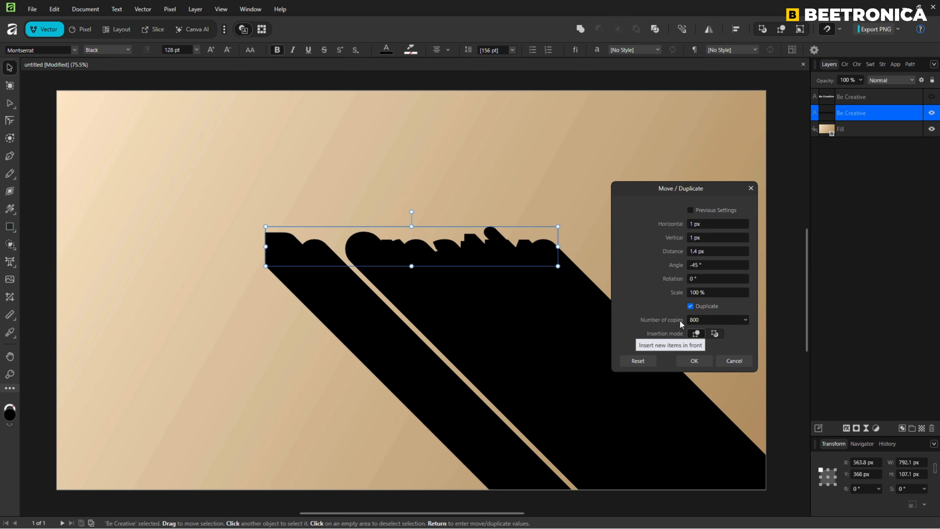
click(700, 362)
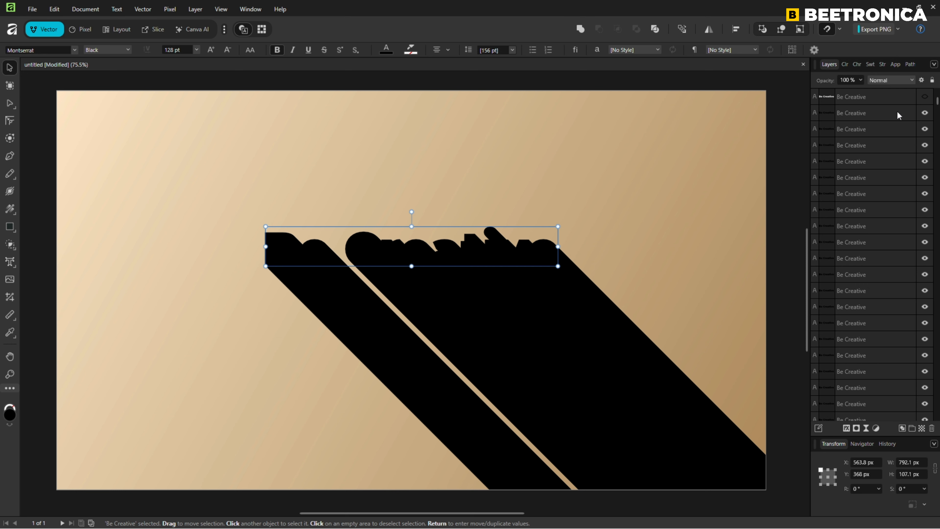
Step: Select all the black text copies in the layer list and group them
click(906, 112)
scroll(919, 226, down, 10)
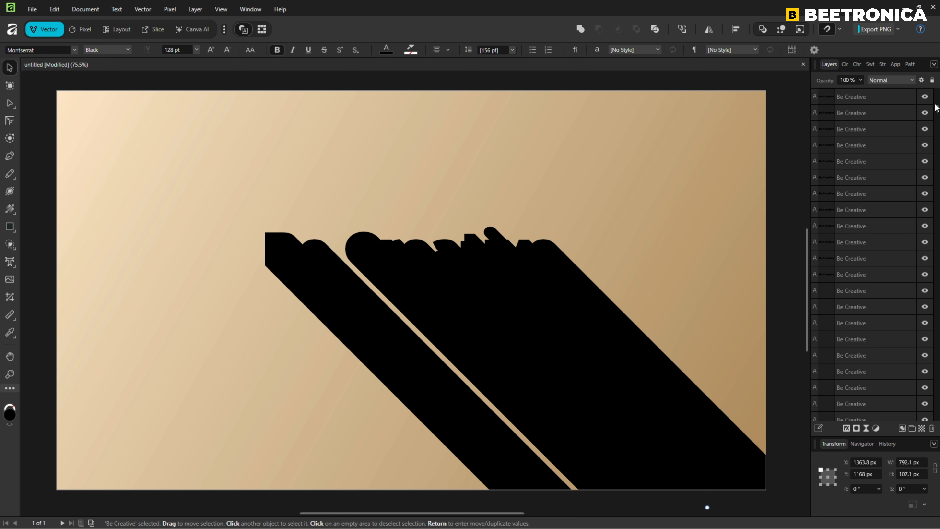
drag(938, 296, 939, 410)
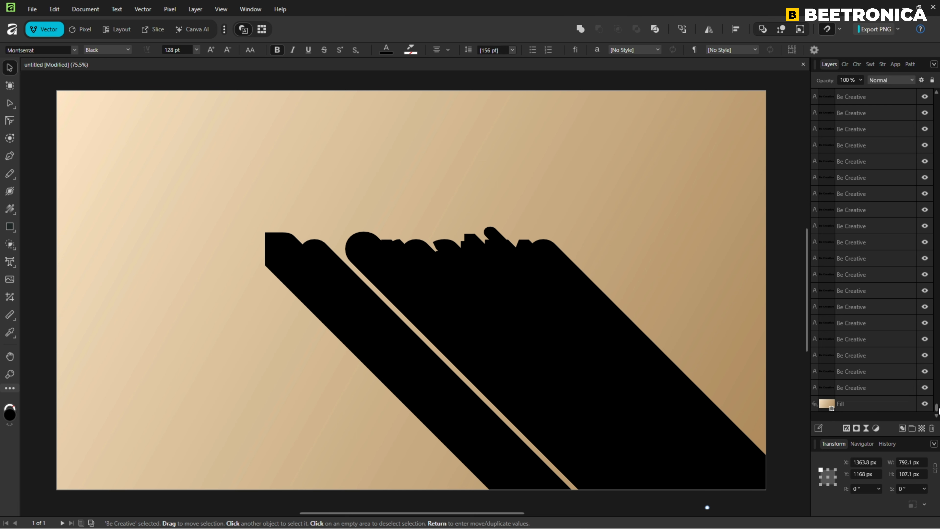
shift+click(879, 390)
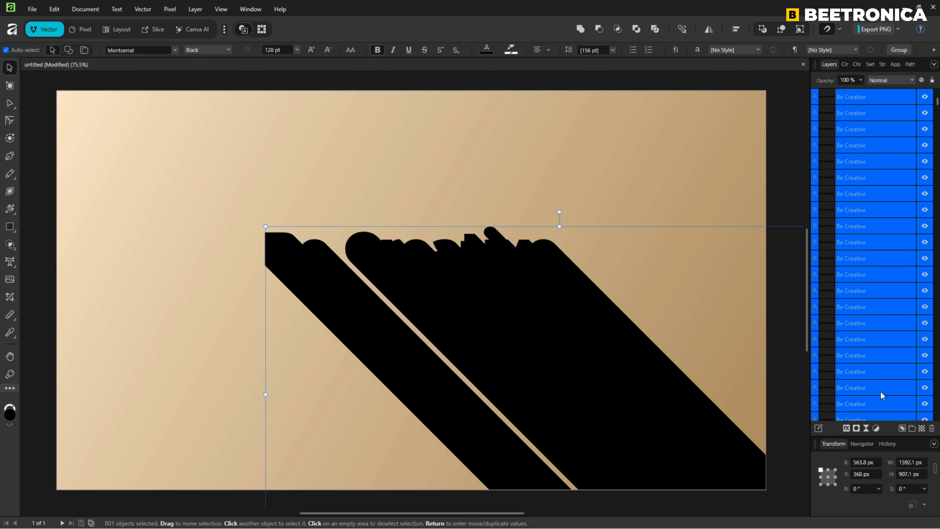
click(912, 428)
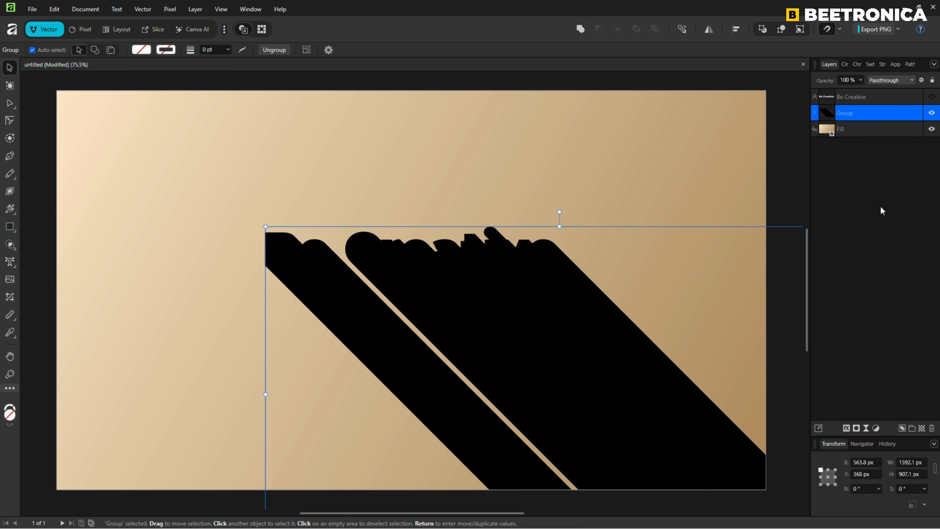
Step: Rasterize the grouped shadow copies into a single pixel layer
drag(577, 359, 557, 370)
key(ctrl+z)
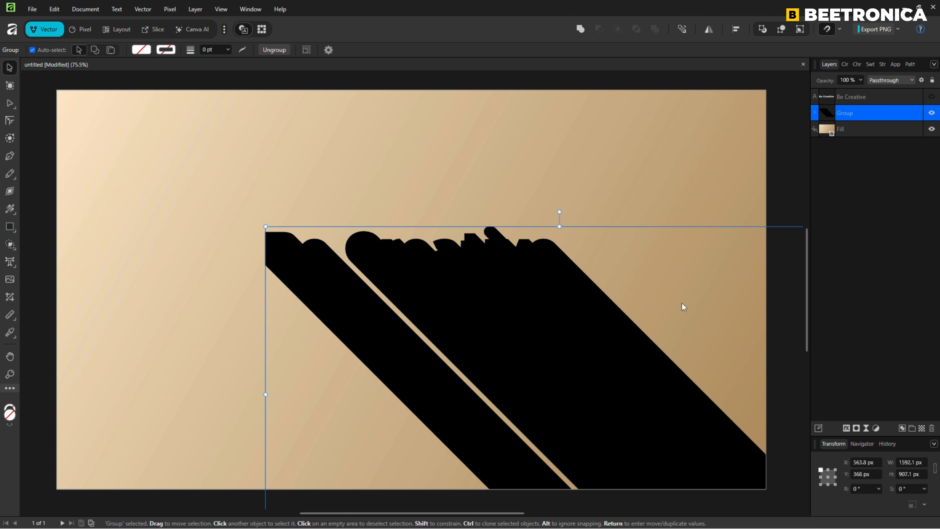
right_click(869, 114)
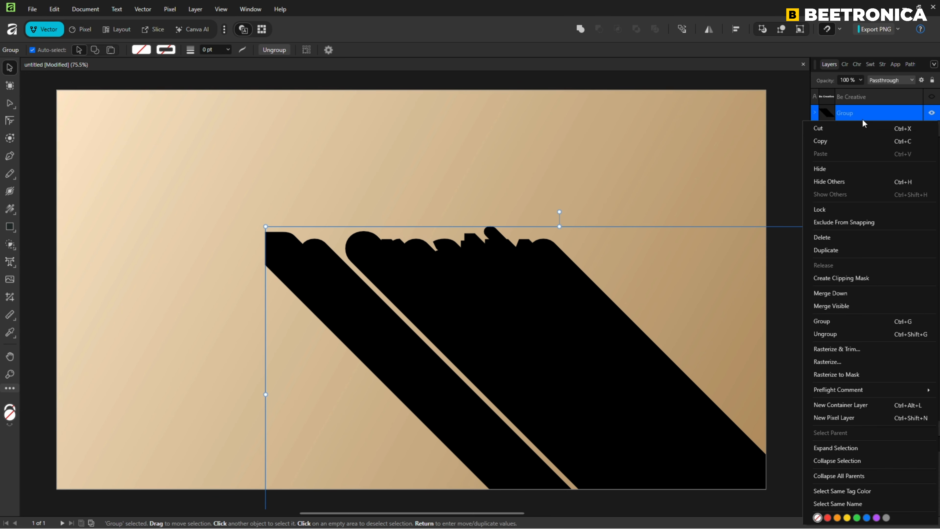
click(841, 359)
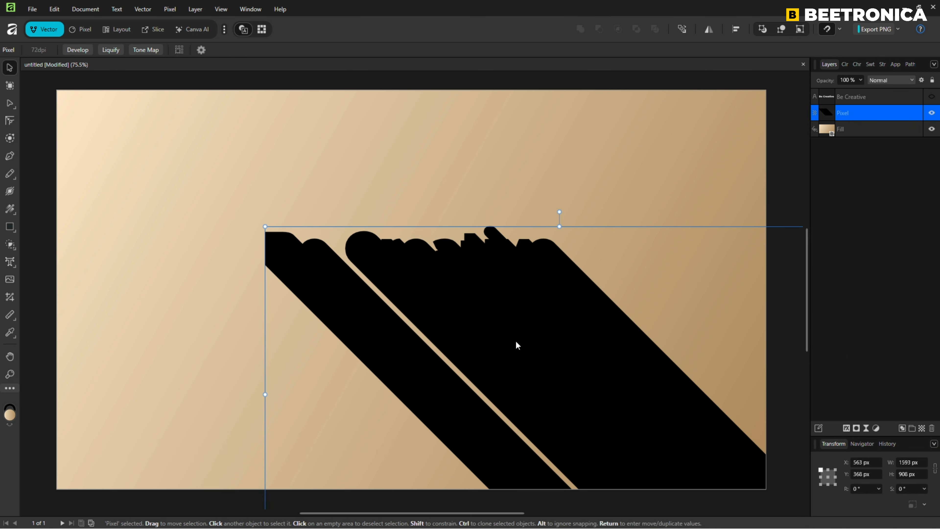
Step: Add a Color Overlay layer effect to the rasterized shadow layer
drag(515, 340, 487, 348)
click(847, 428)
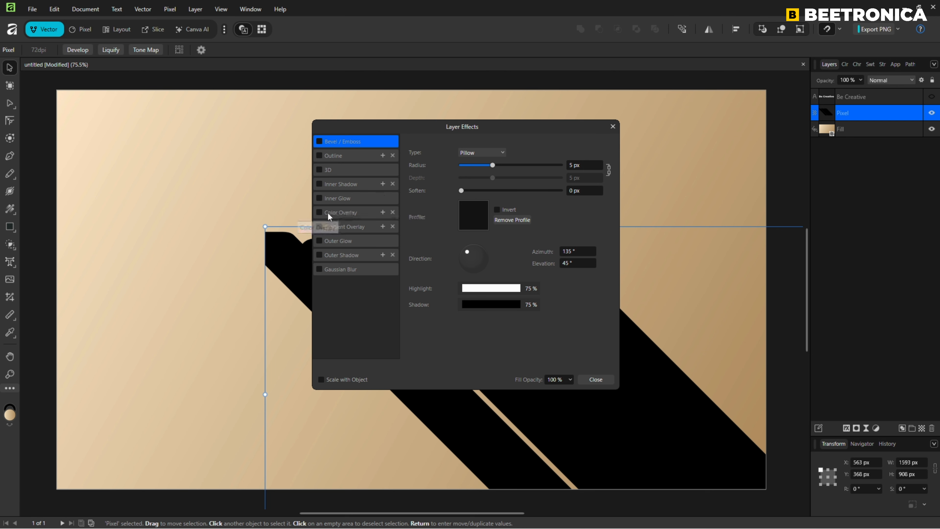
click(320, 211)
click(339, 211)
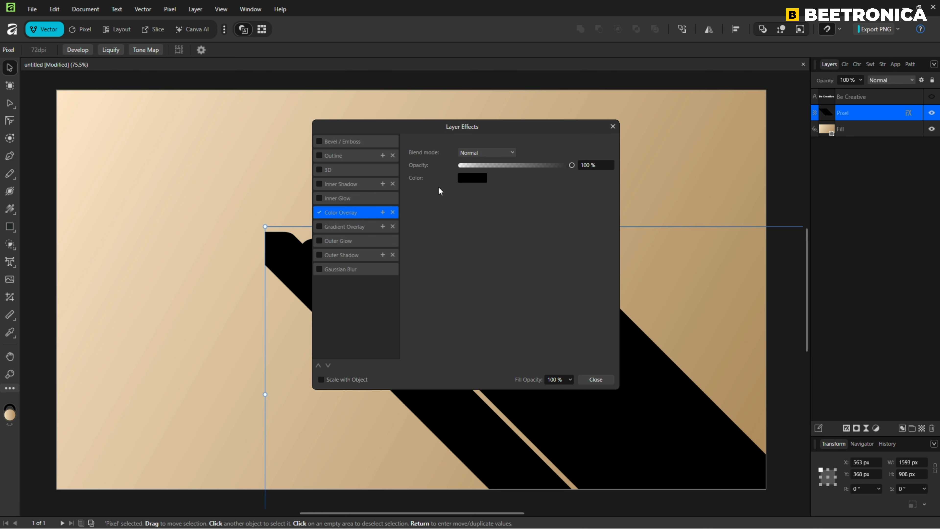
Step: Set the Color Overlay colour to black (0, 0, 0) and close the Layer Effects dialog
click(475, 178)
drag(476, 255, 447, 255)
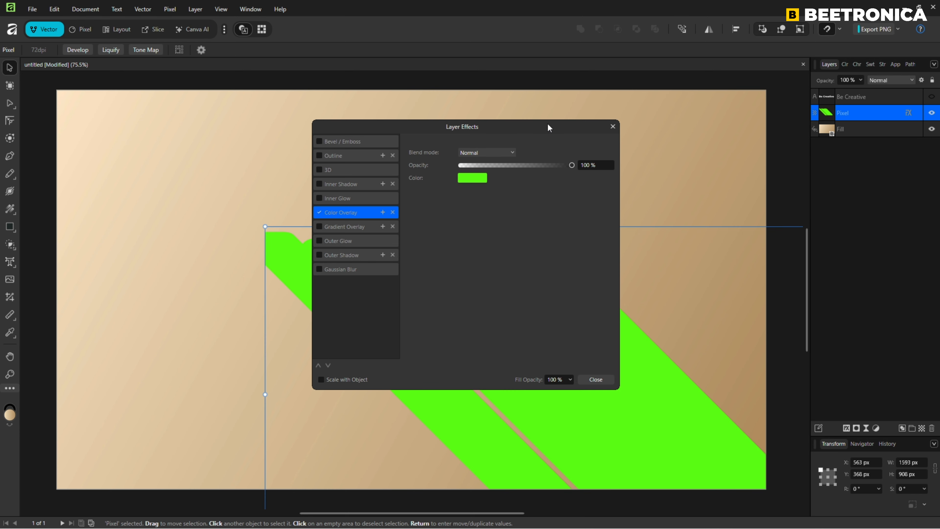
drag(546, 124, 829, 162)
click(768, 218)
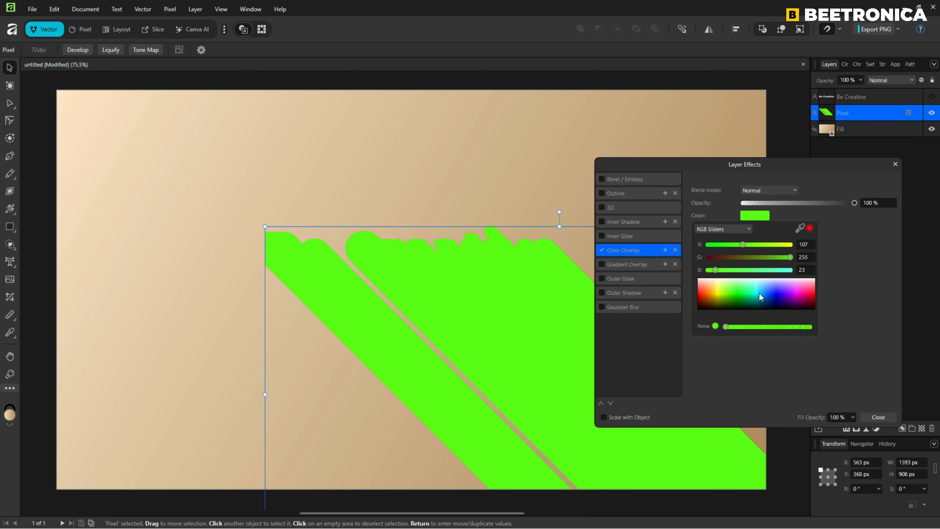
drag(759, 293, 691, 323)
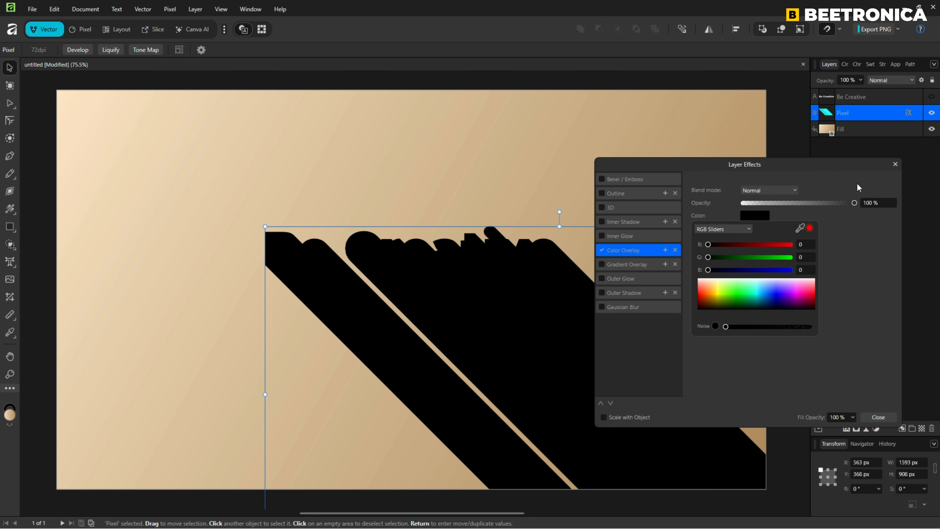
click(895, 164)
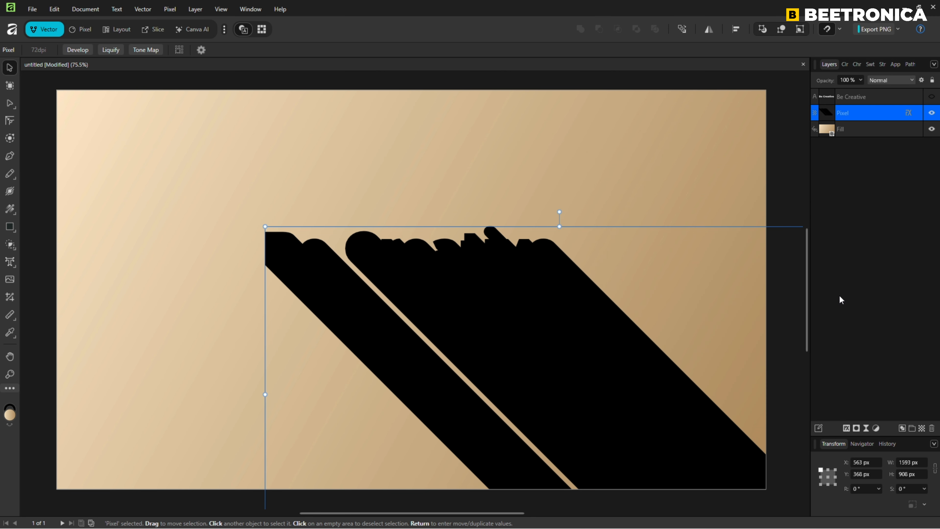
Step: Unhide the white 'Be Creative' text layer and move the text together with its shadow up and to the left
click(932, 97)
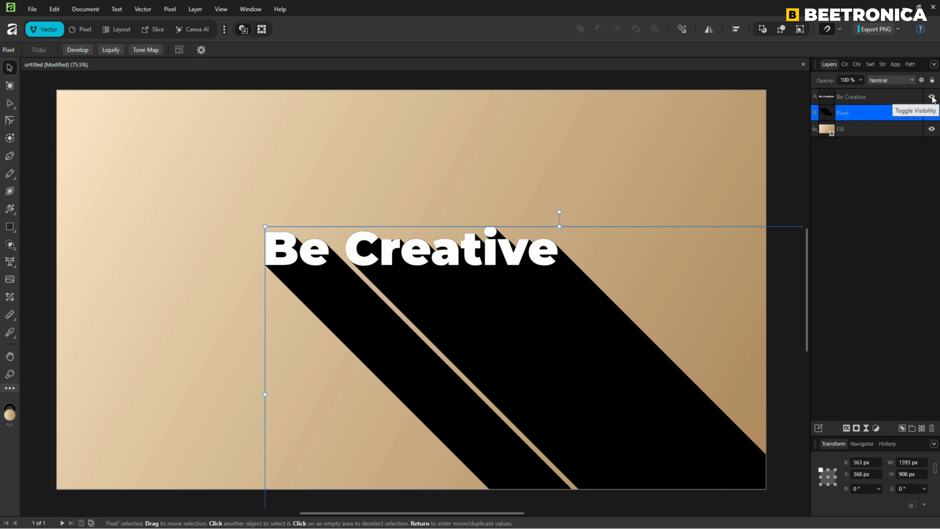
shift+click(863, 98)
drag(477, 261, 418, 238)
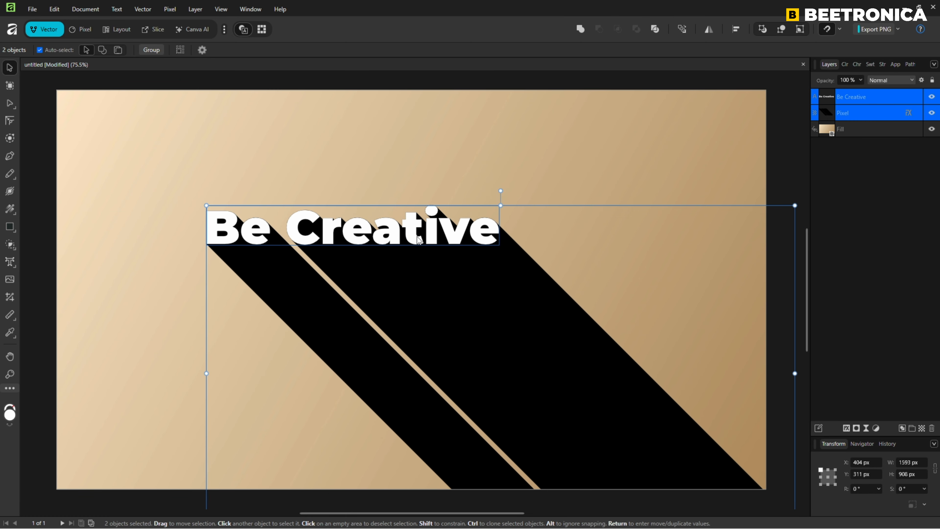
click(558, 162)
key(ctrl+z)
drag(206, 204, 202, 174)
key(ctrl+d)
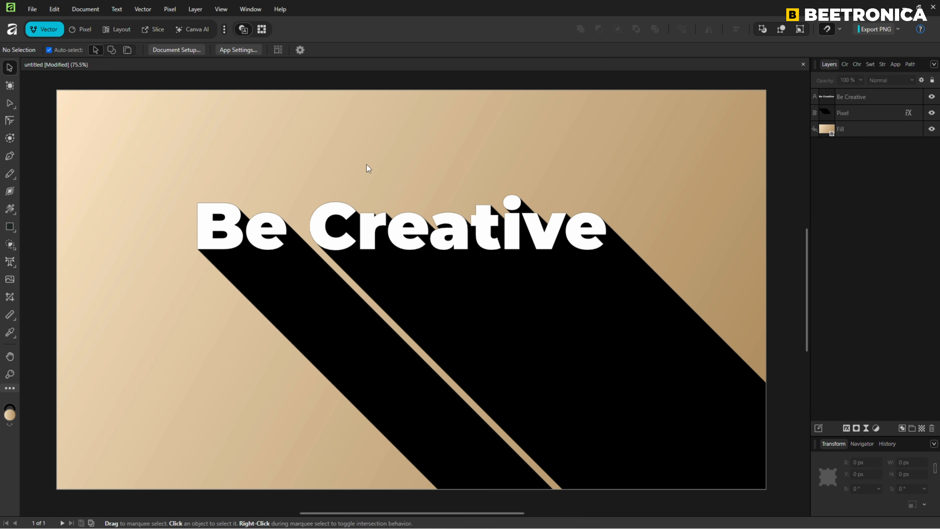
Step: Add a black Outline layer effect with a 10 px radius to the white text and close the Layer Effects dialog
click(278, 231)
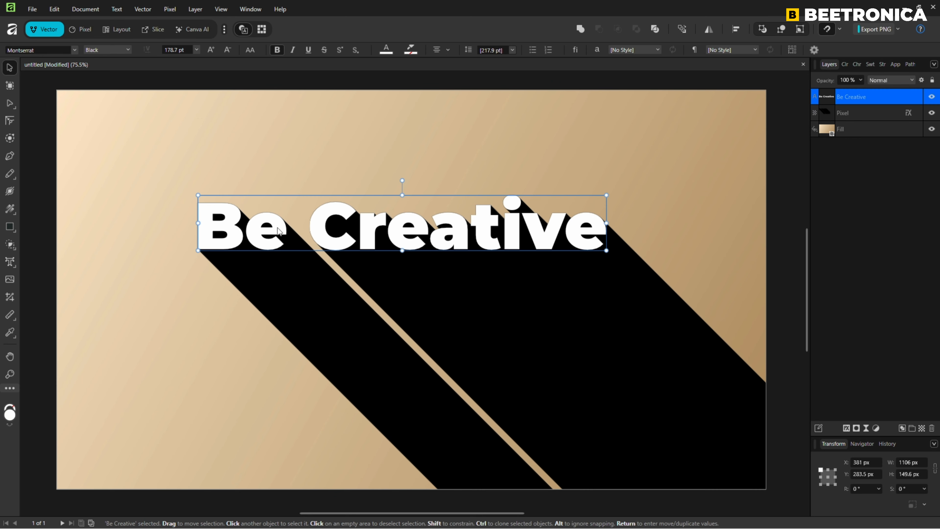
click(846, 428)
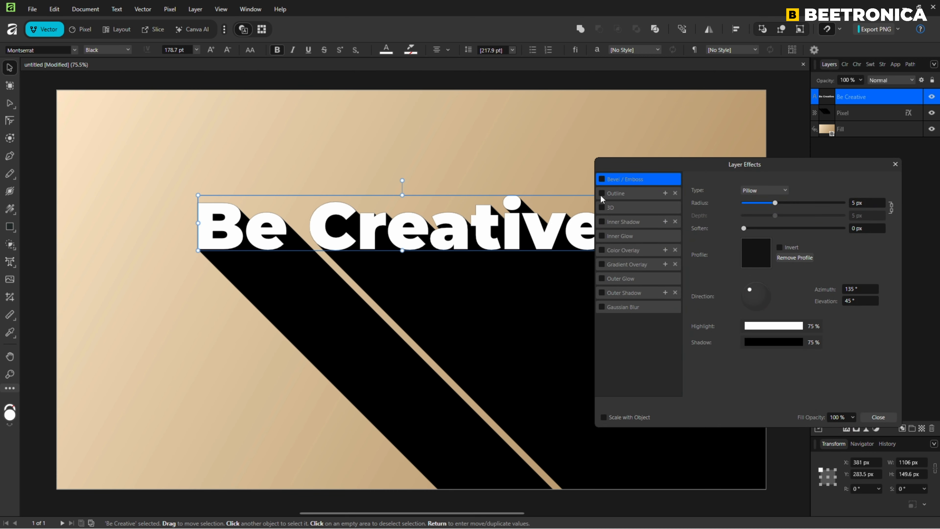
click(602, 193)
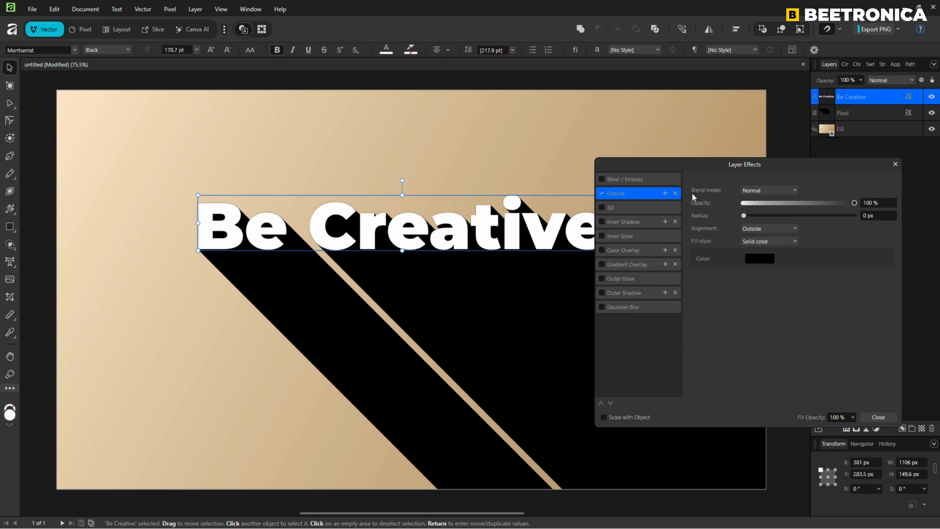
drag(742, 215, 790, 216)
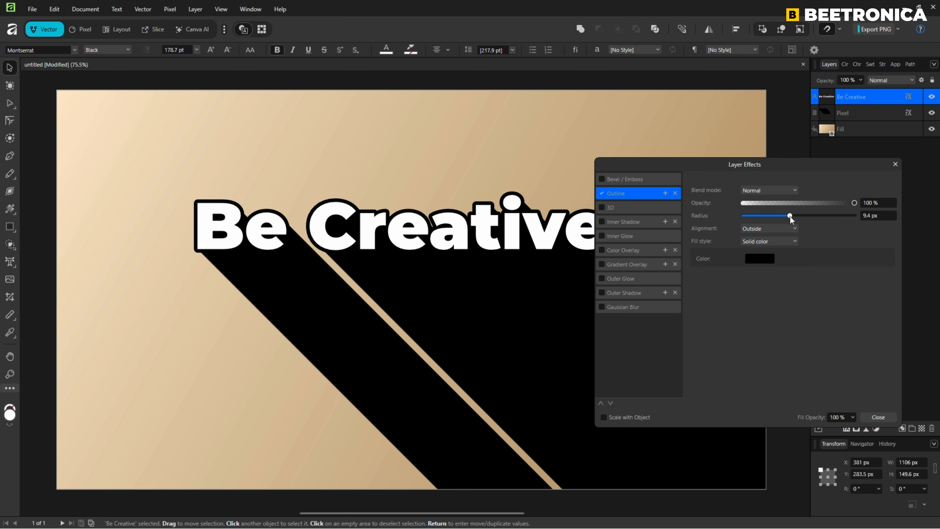
click(882, 216)
text(5)
key(Tab)
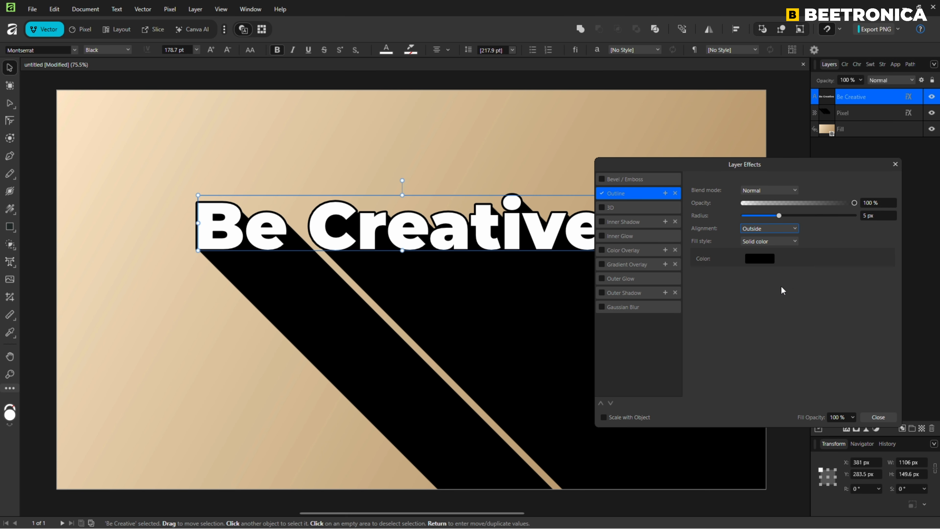
drag(876, 217, 856, 213)
text(10)
key(Tab)
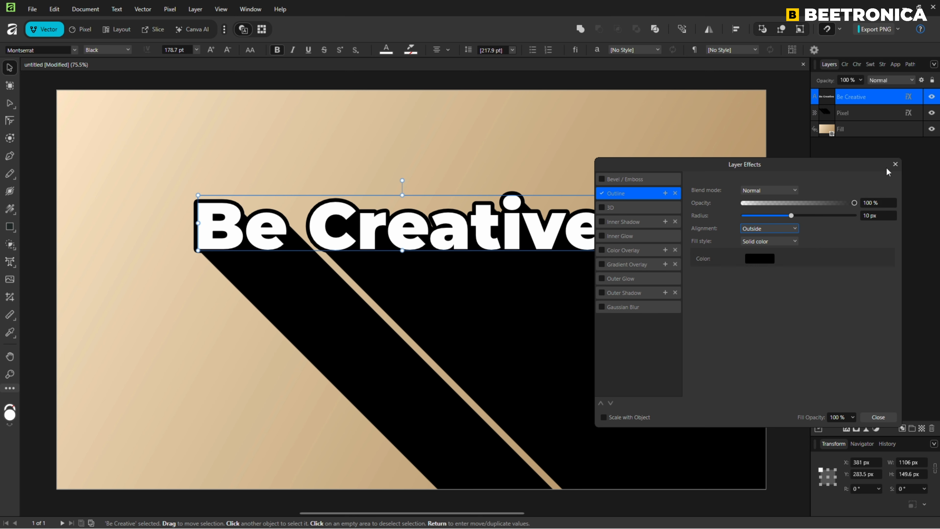
click(895, 165)
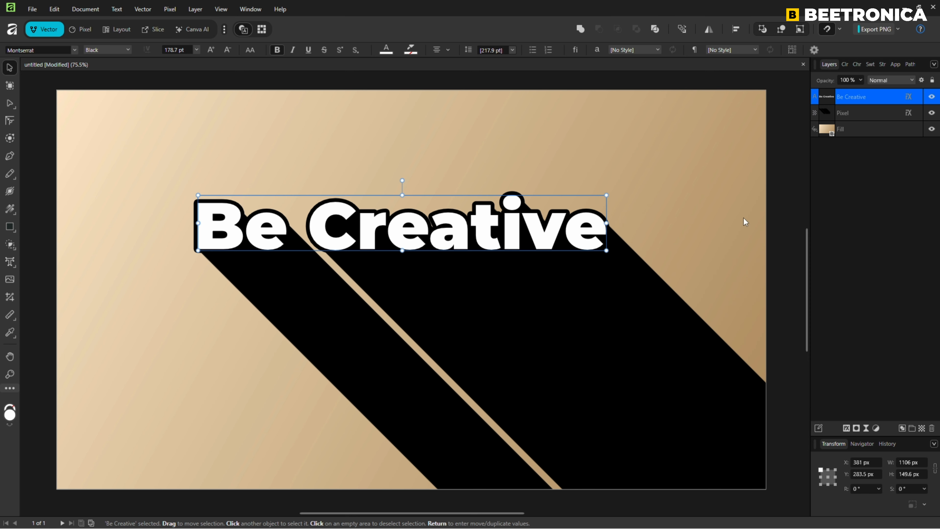
Step: Scale the text down slightly to about 175 pt so it sits over its shadow, then deselect it
drag(607, 251, 603, 251)
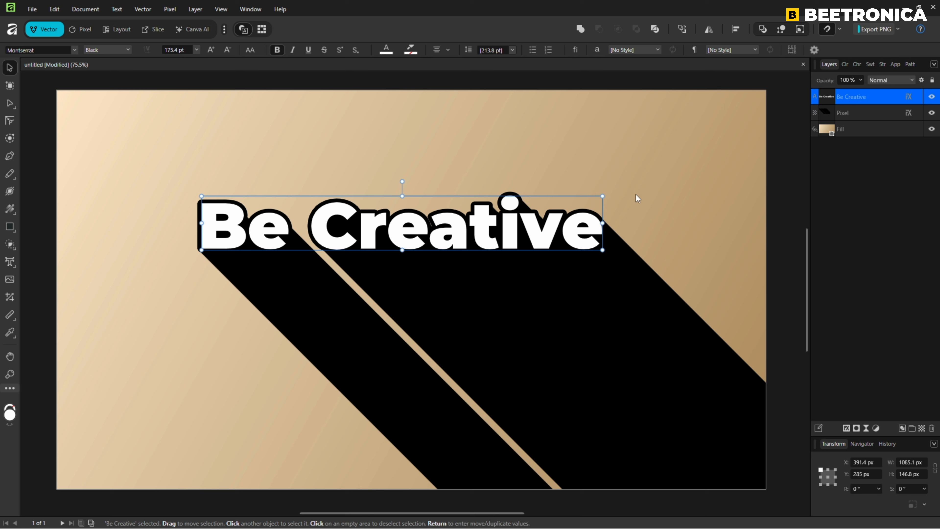
click(667, 141)
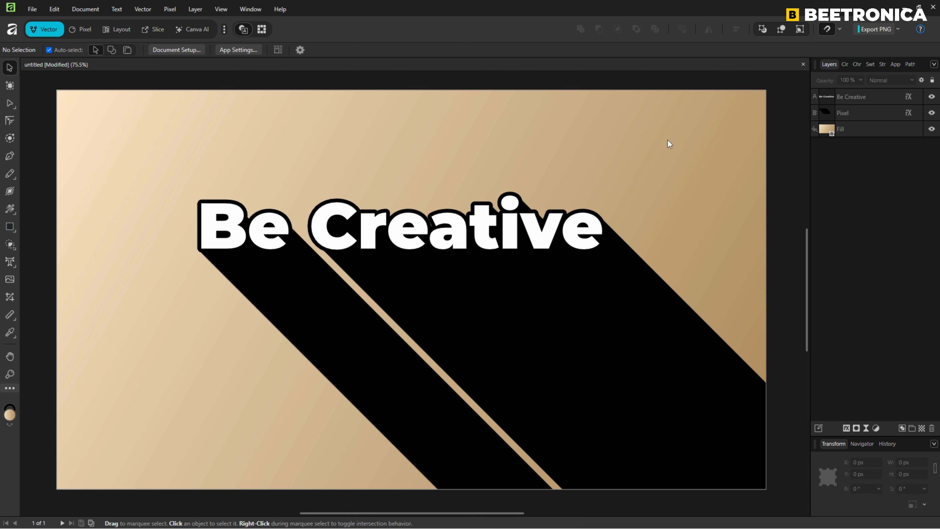